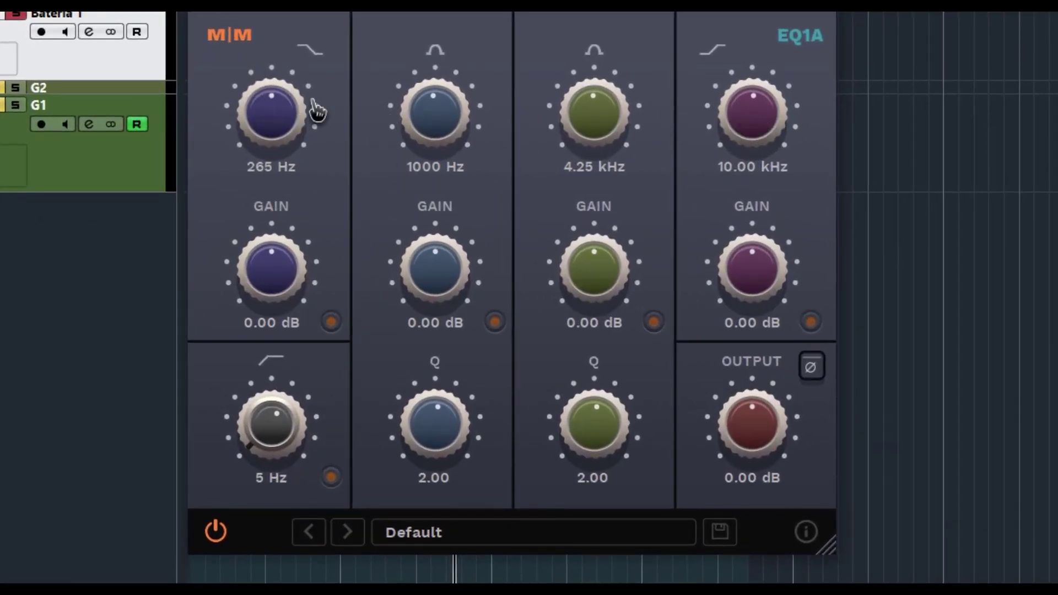
Step: Set the band frequencies to 220 Hz, 1.03 kHz, 3.86 kHz and 9.90 kHz, and the low shelf gain to -2.94 dB
mouse_move(268, 117)
mouse_down()
mouse_move(272, 130)
mouse_move(271, 69)
mouse_move(295, 206)
mouse_move(288, 99)
mouse_move(283, 118)
mouse_up()
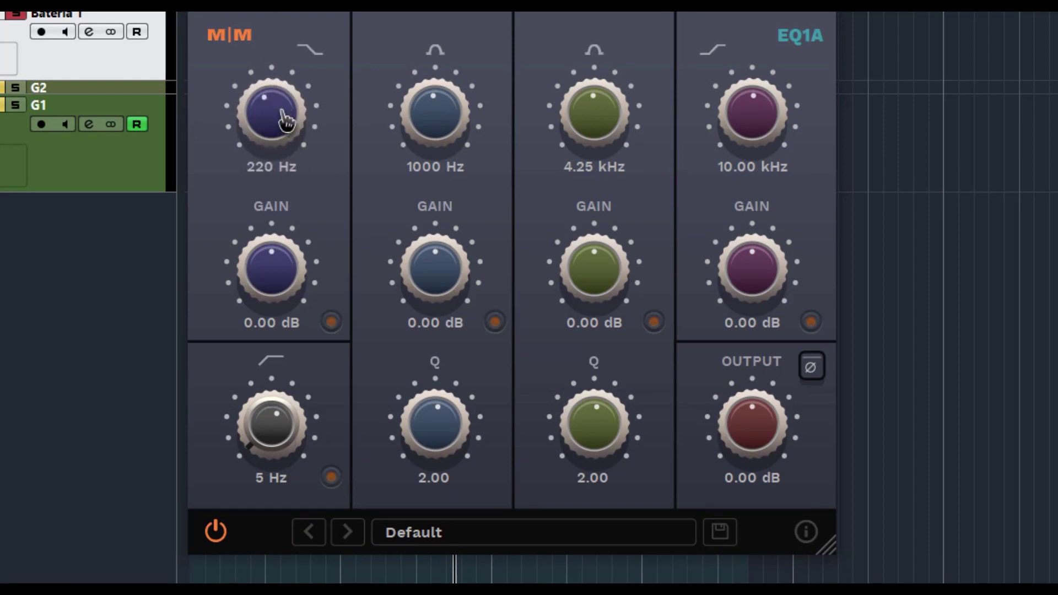
drag(461, 117, 478, 132)
drag(642, 107, 642, 136)
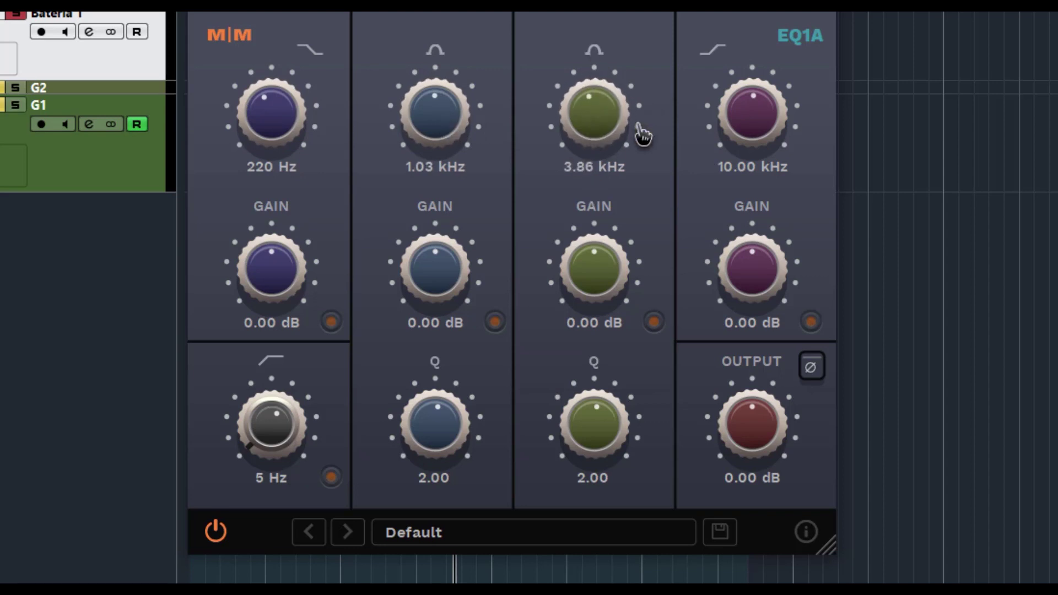
drag(765, 87, 768, 113)
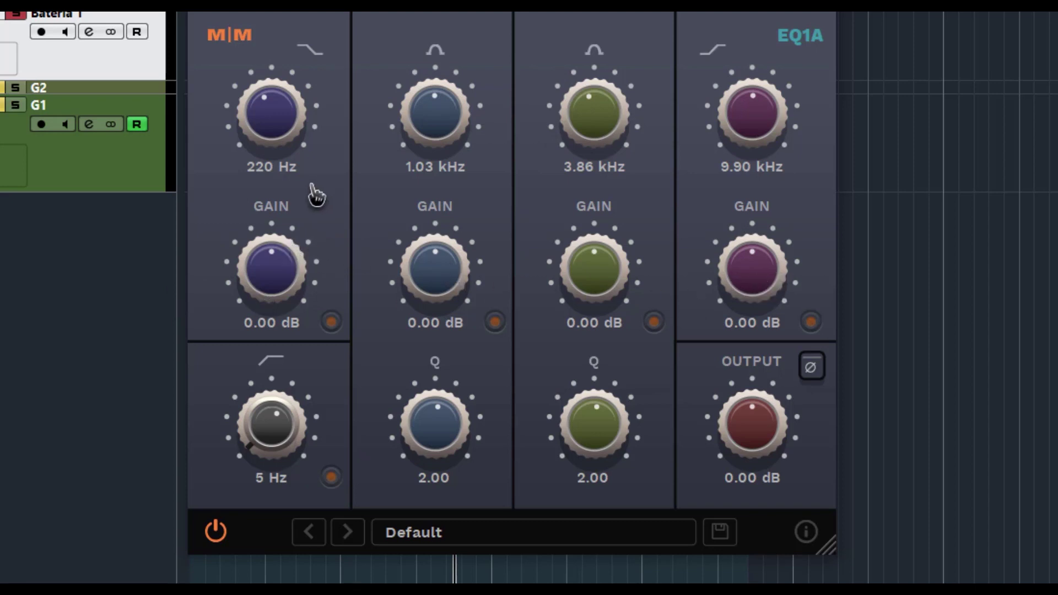
drag(260, 260, 309, 289)
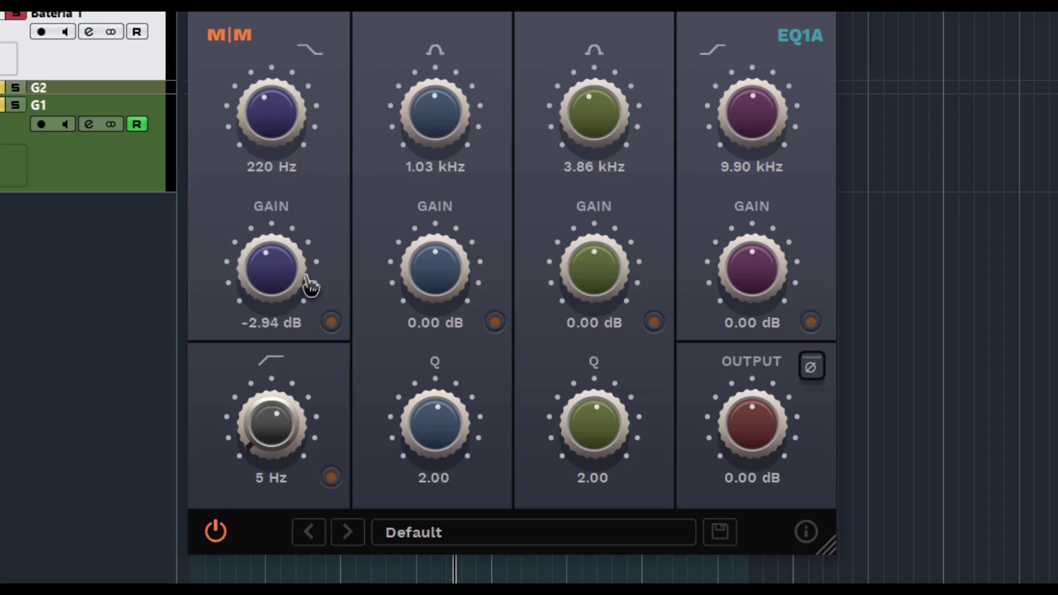
Step: Try the indicator switches of the low shelf and both mid bands, toggling each one on and off again
click(495, 322)
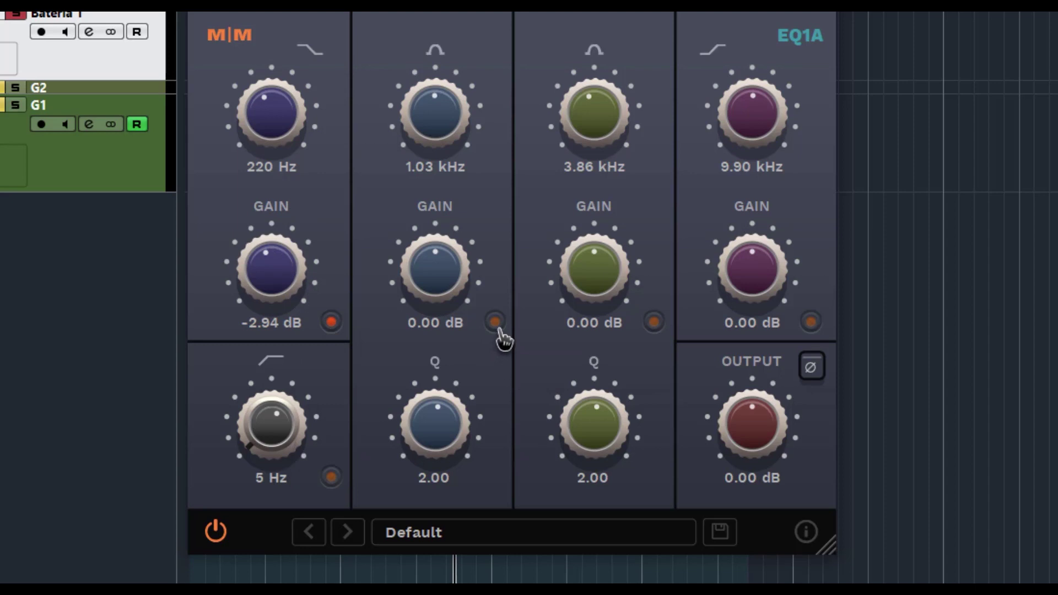
click(654, 322)
click(495, 322)
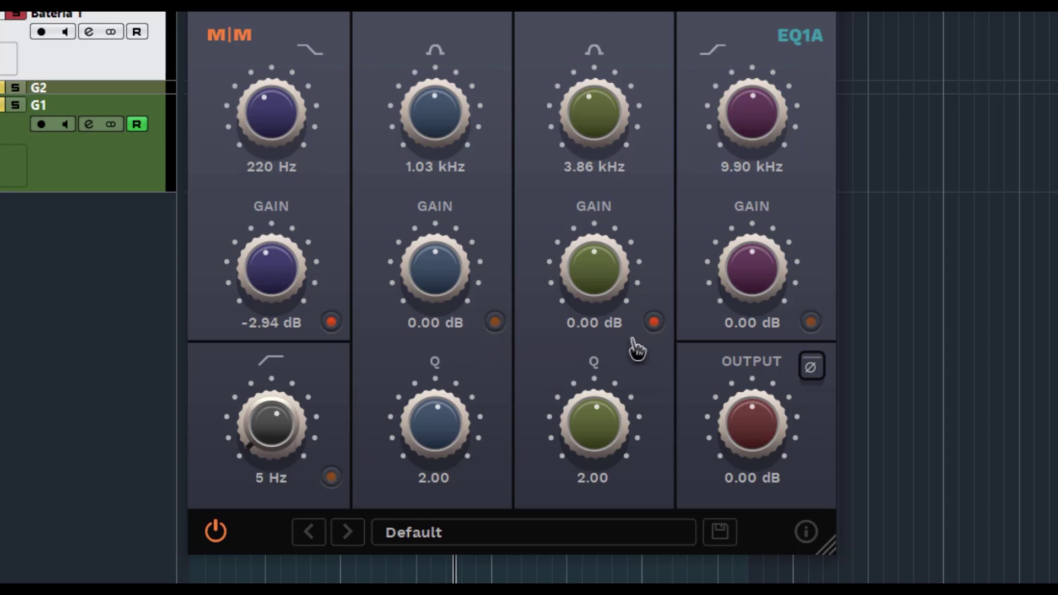
click(654, 322)
click(332, 322)
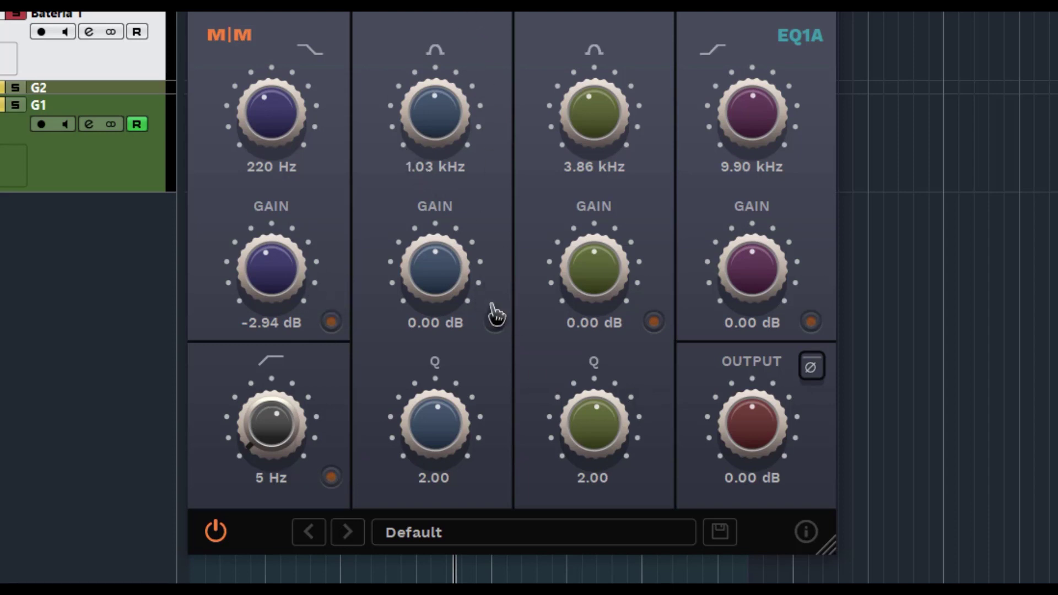
click(495, 323)
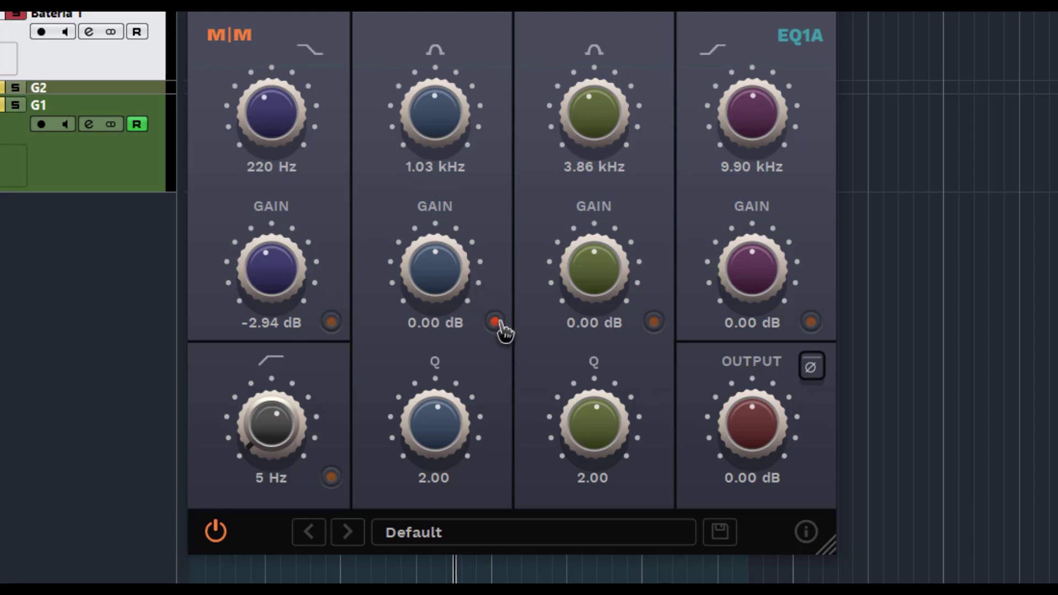
click(501, 329)
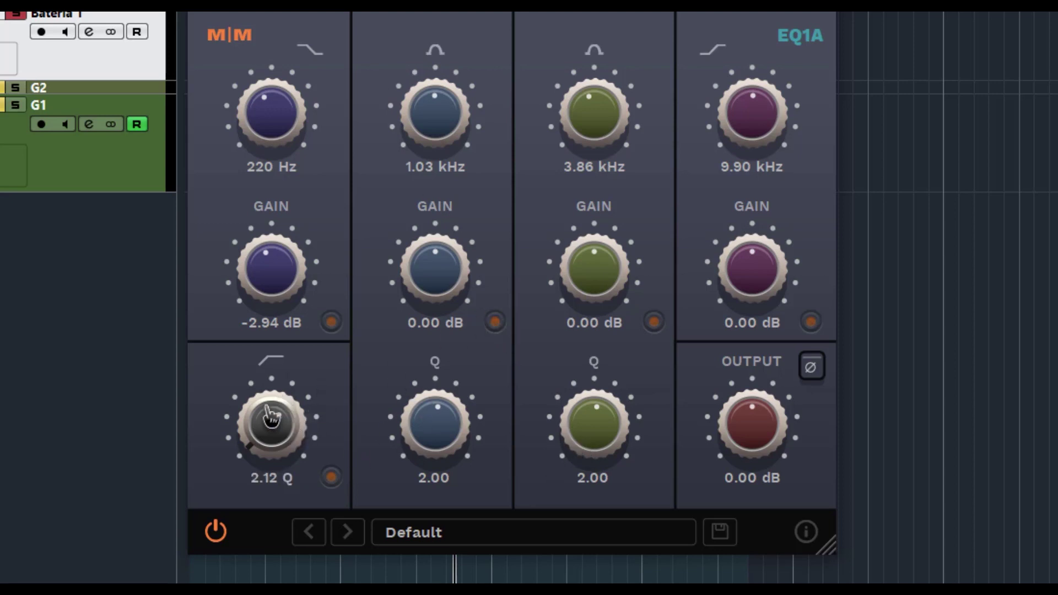
Step: Set the low-cut filter's Q to 1.84, the mid bands' Q to 1.85 and 1.92, and the output to 2.62 dB
mouse_move(272, 420)
mouse_down()
mouse_move(283, 484)
mouse_move(286, 434)
mouse_up()
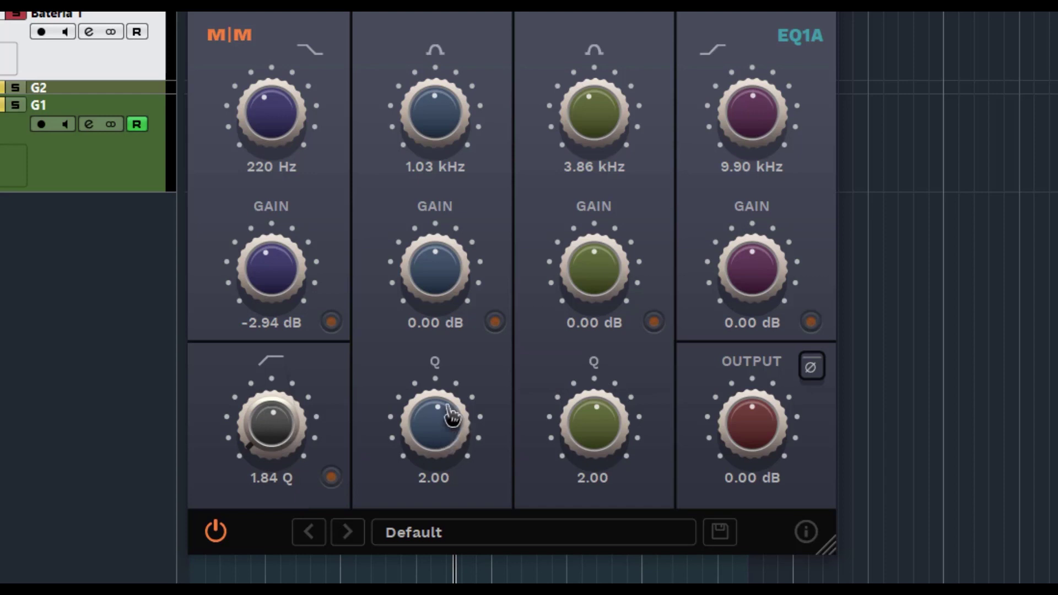
mouse_move(449, 418)
mouse_down()
mouse_move(437, 464)
mouse_move(435, 433)
mouse_up()
drag(607, 421, 604, 453)
drag(746, 435, 758, 399)
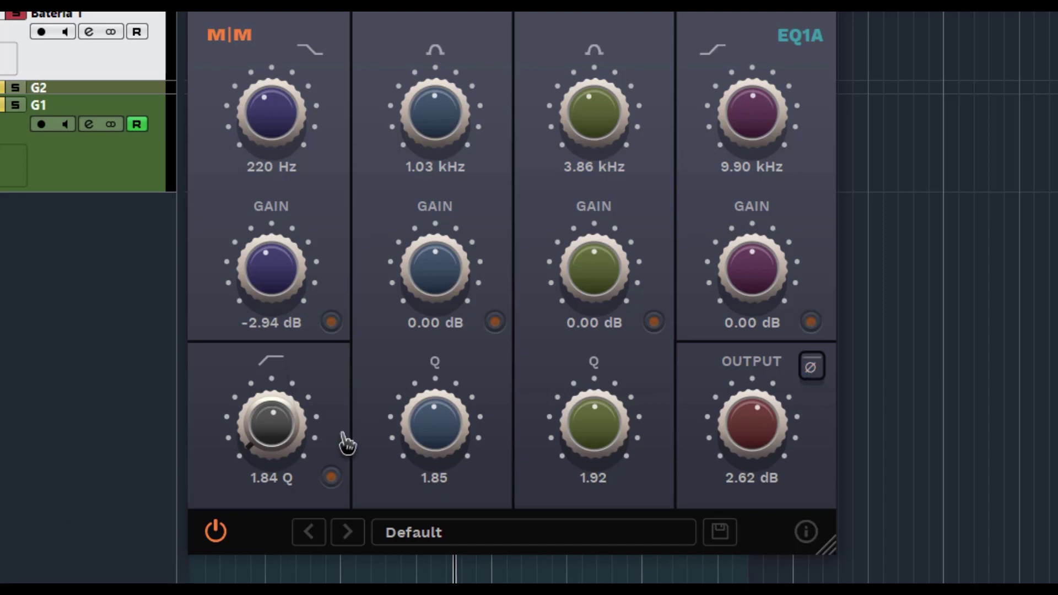
Step: Toggle the equalizer's power off and on, and view the list of available presets without choosing one
click(224, 533)
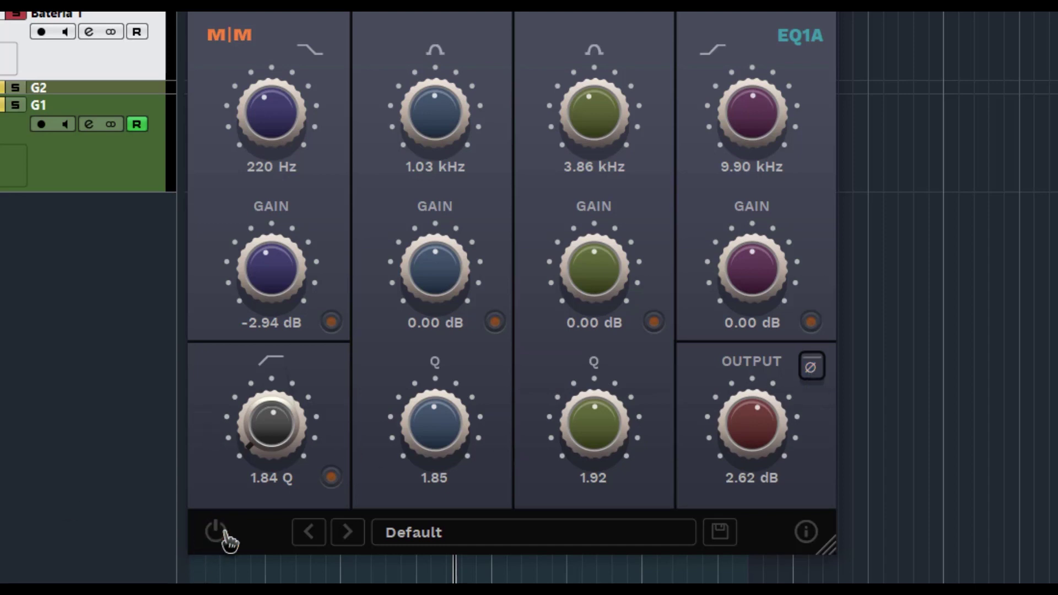
click(450, 538)
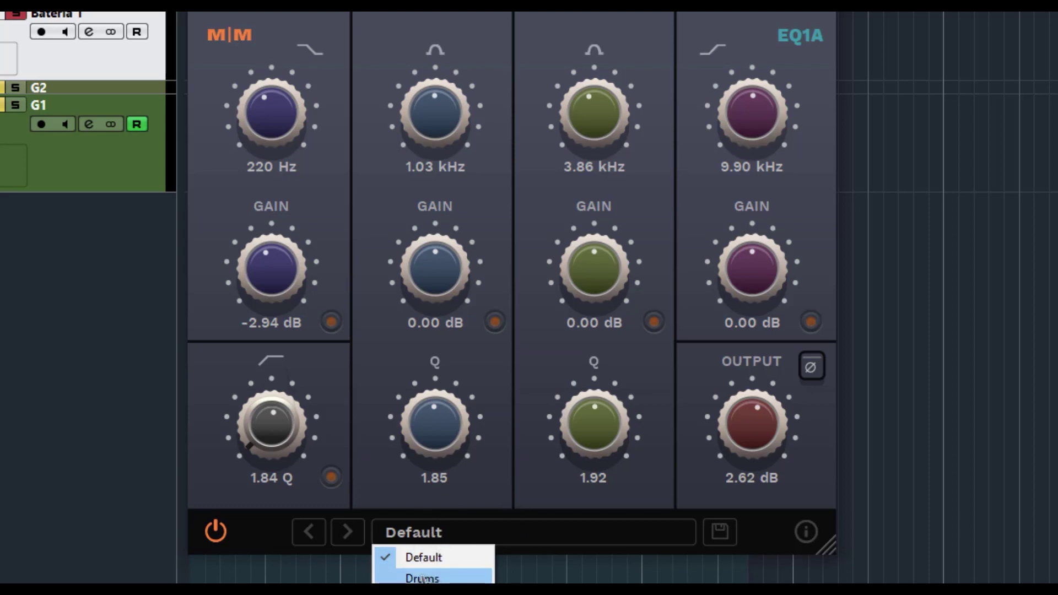
click(619, 574)
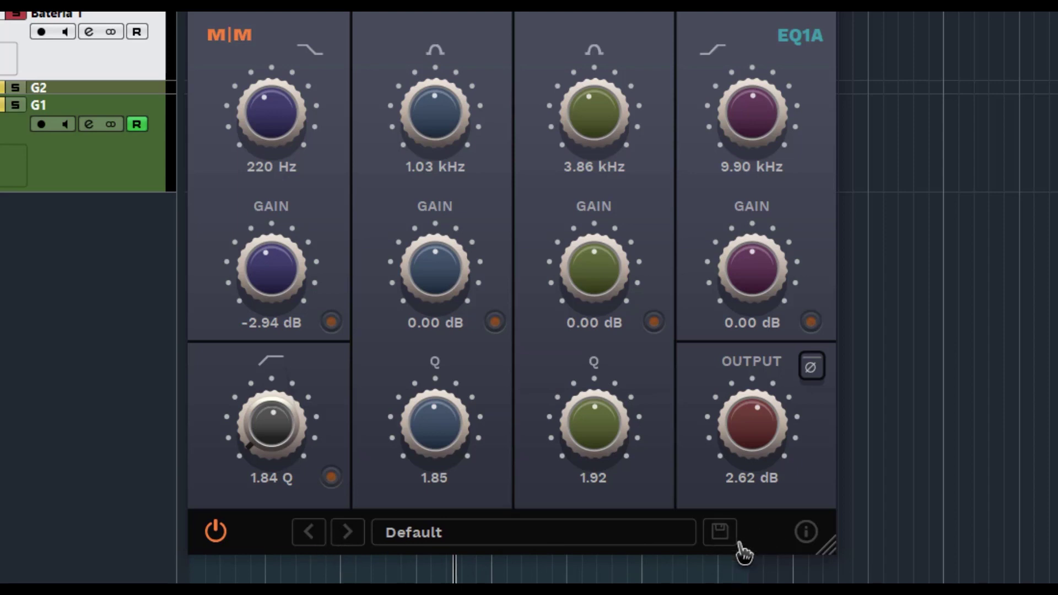
Step: View the equalizer's version and edition information, and close it again
click(808, 538)
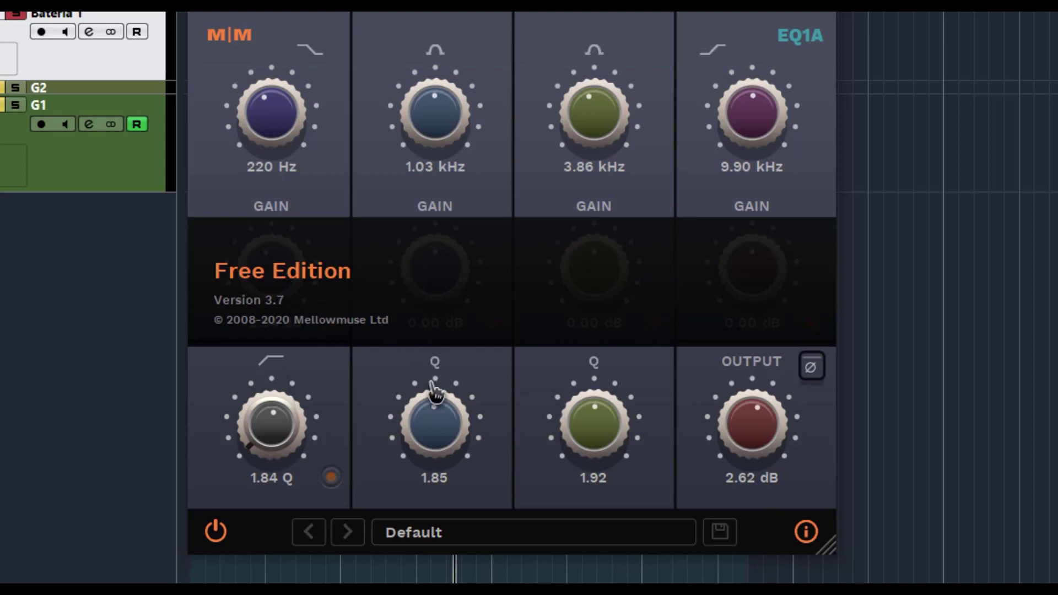
click(806, 533)
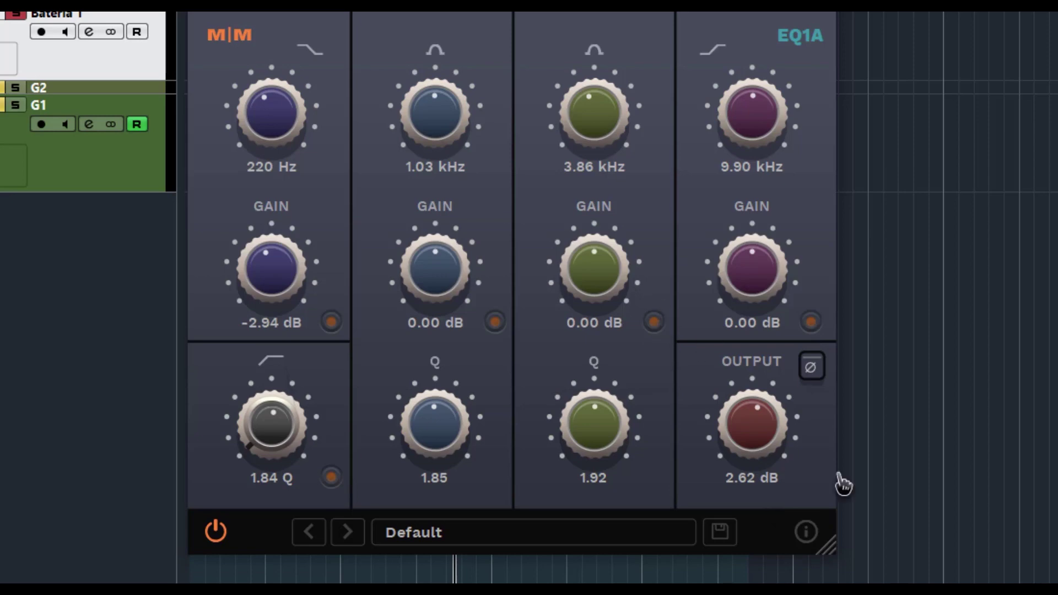
Step: Resize the equalizer's window, shrinking it and enlarging it again
drag(831, 563, 833, 565)
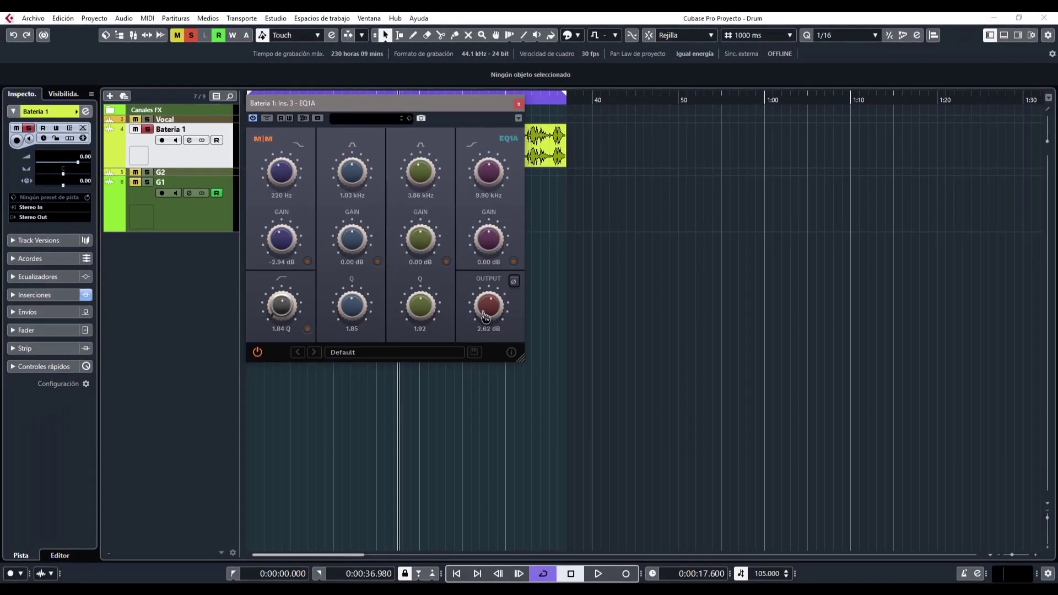
drag(741, 553, 674, 482)
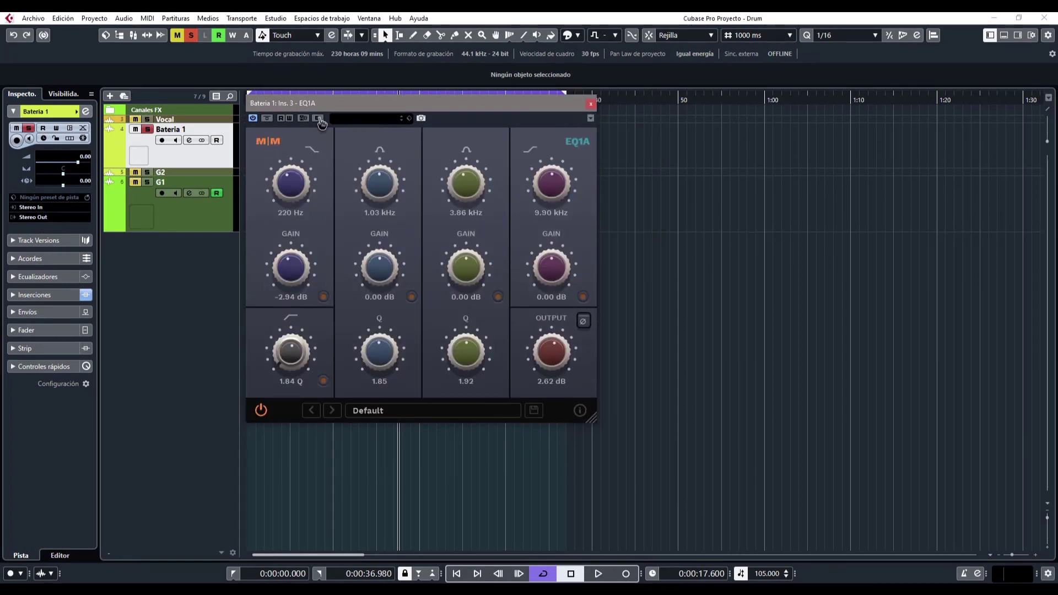
drag(598, 423, 596, 421)
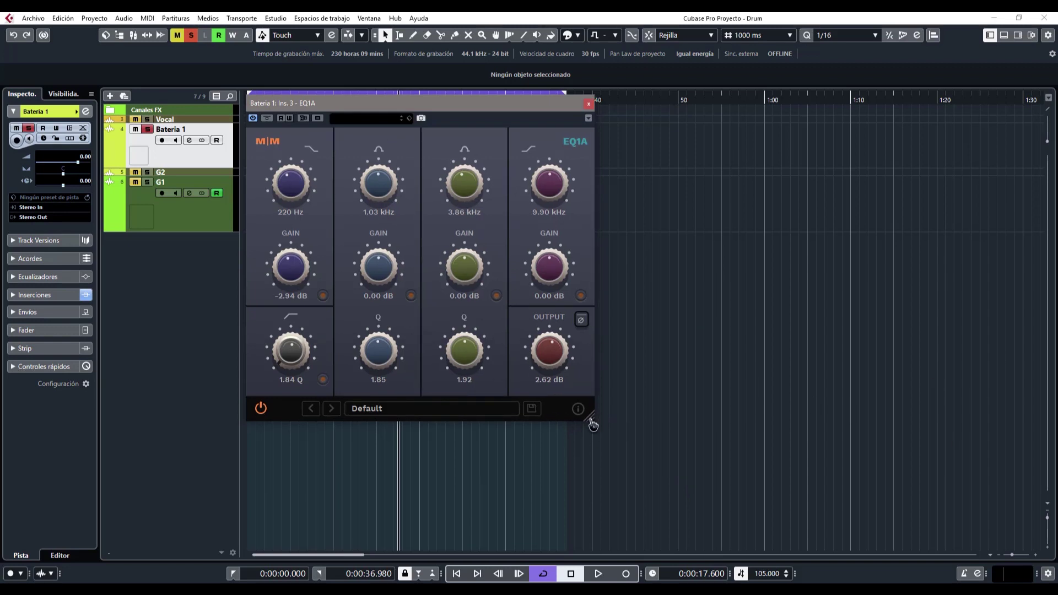
drag(592, 425, 626, 473)
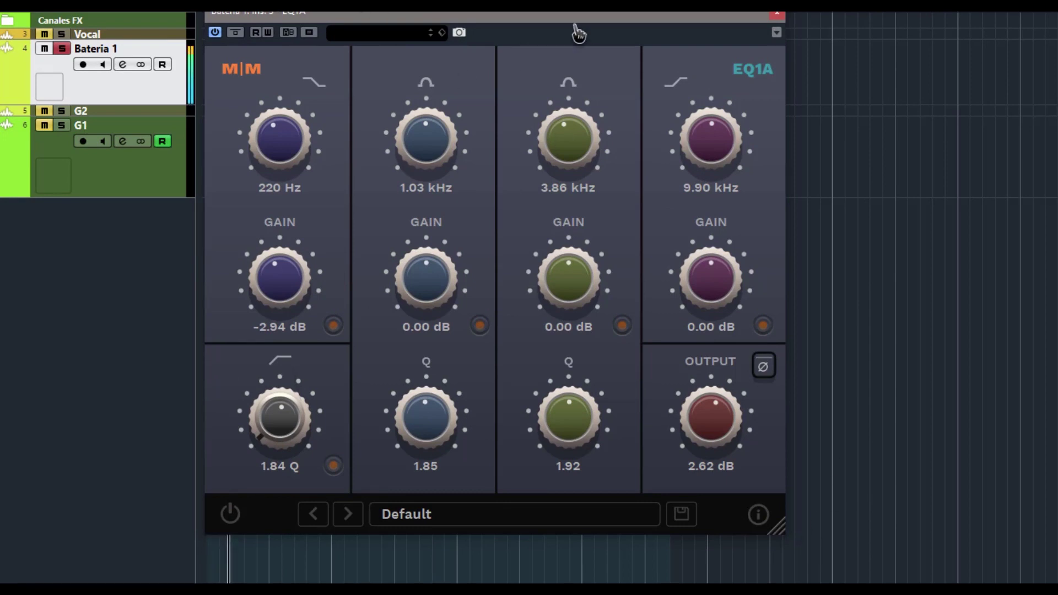
Step: Switch the equalizer on while Bateria 1 plays and load the Drums preset, comparing it with the power toggled
click(231, 514)
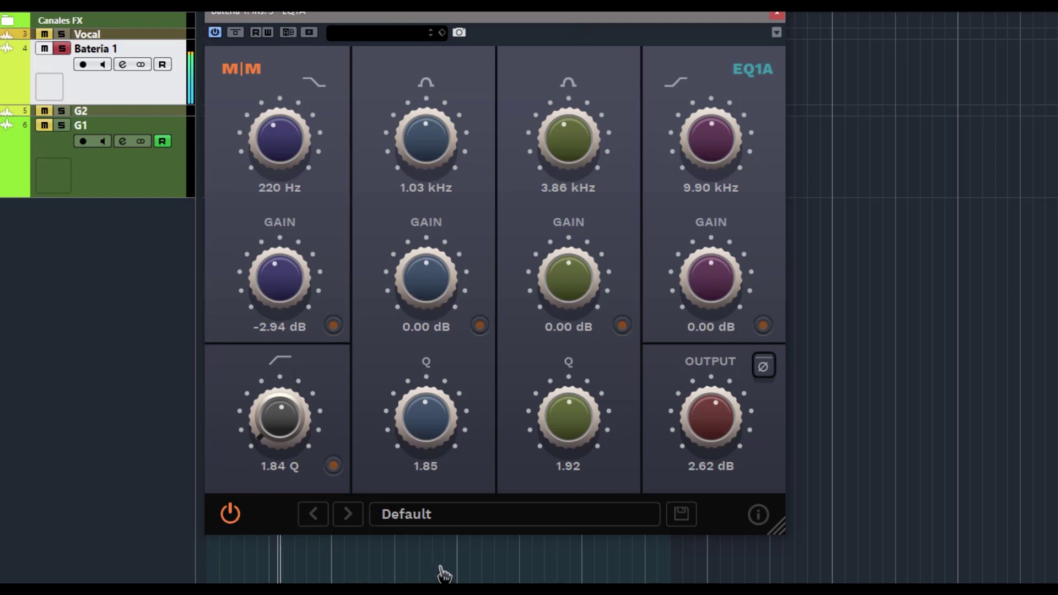
click(419, 522)
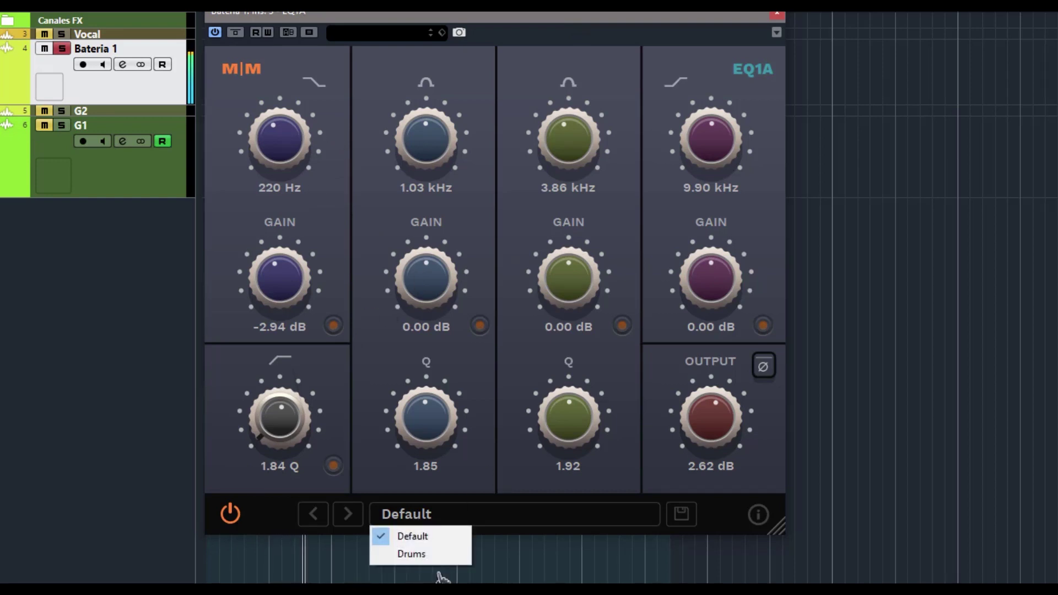
click(426, 555)
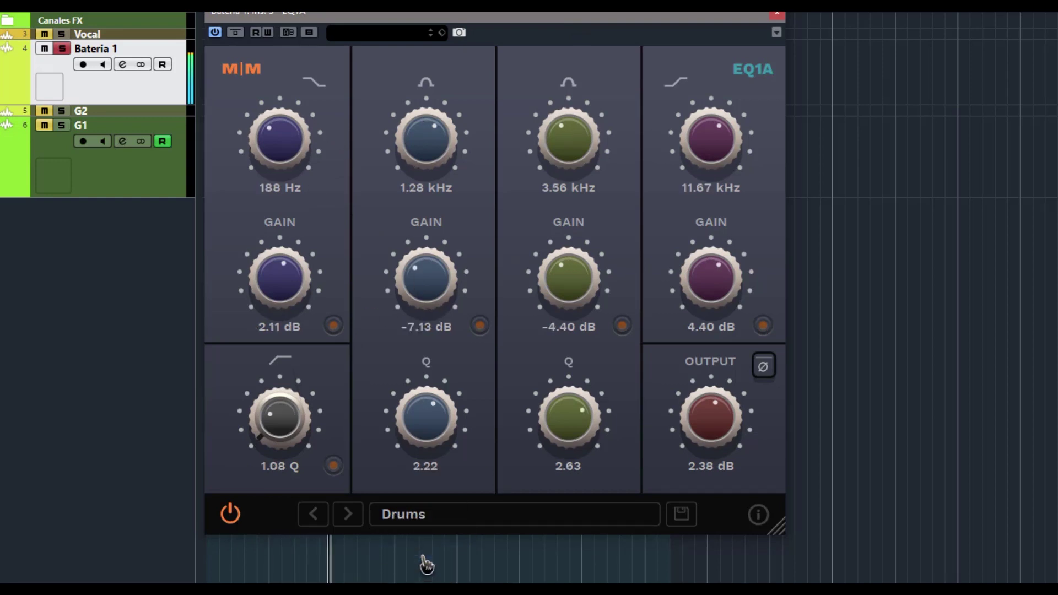
click(231, 515)
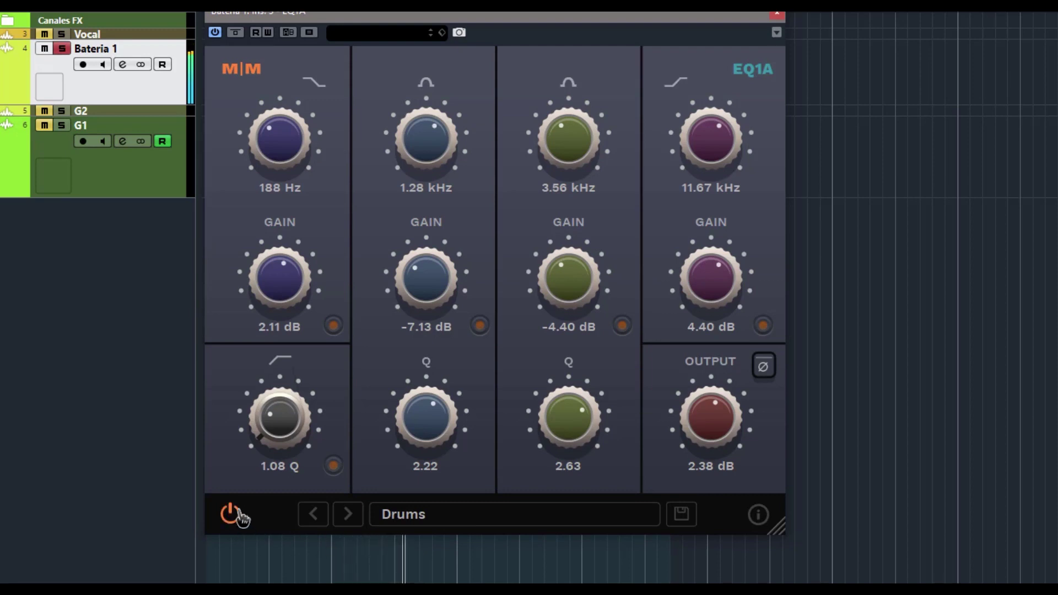
Step: Try inverting the output phase and toggling the high shelf's indicator switch during playback, restoring both
click(764, 366)
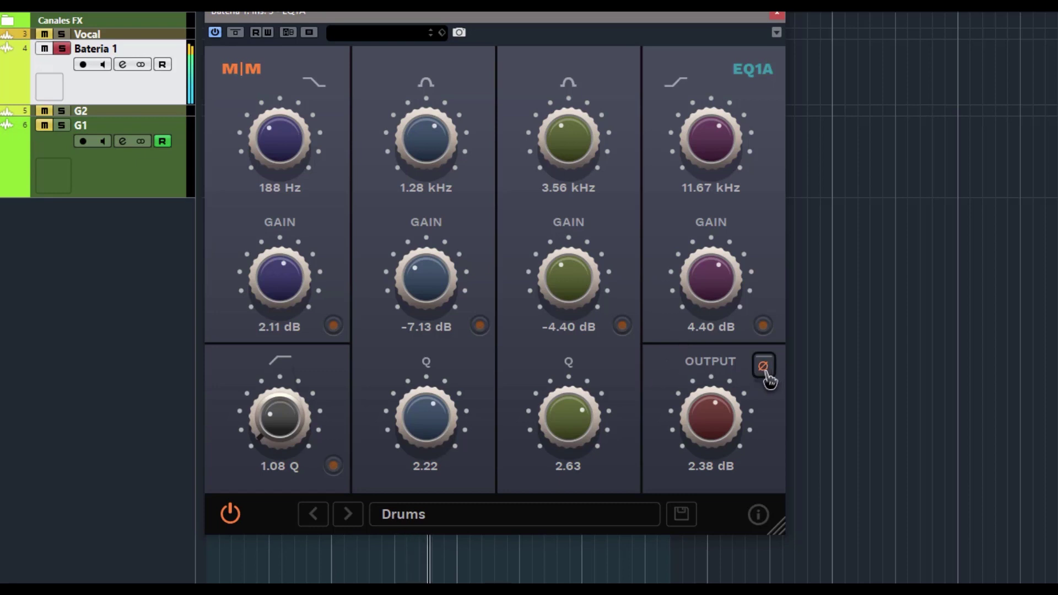
click(765, 369)
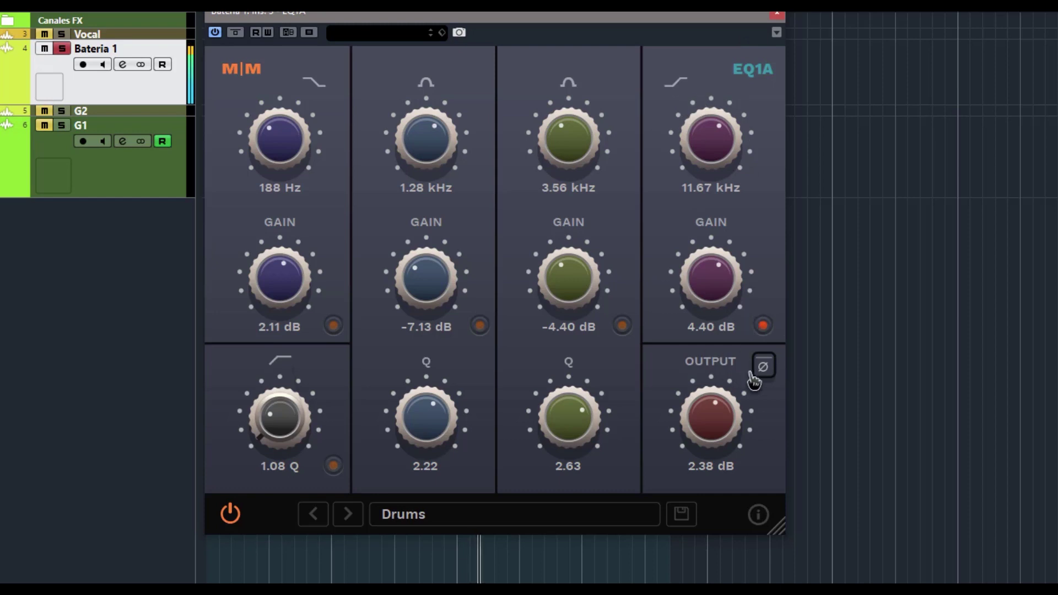
click(765, 326)
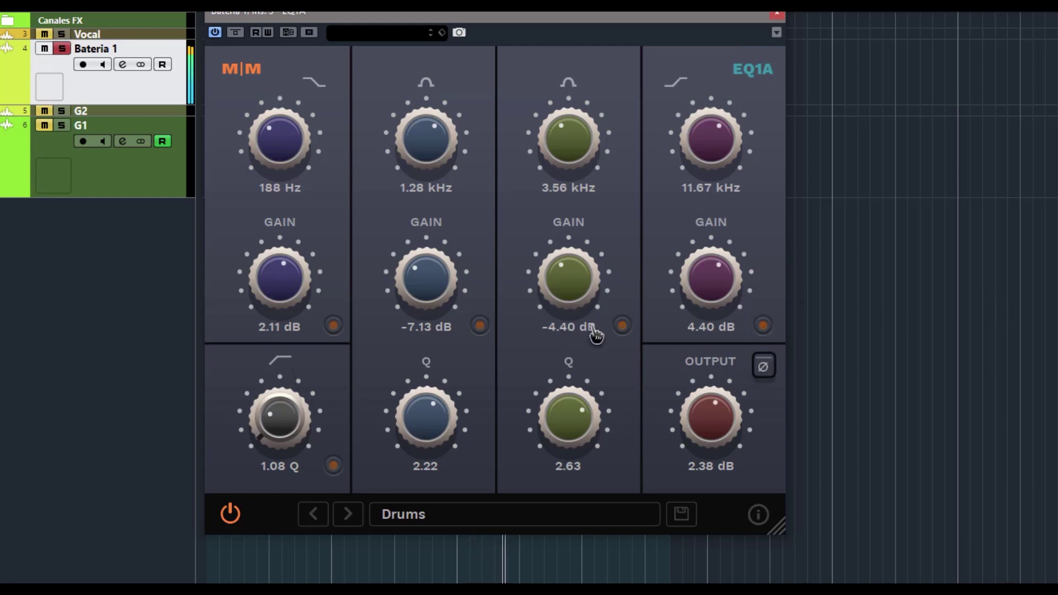